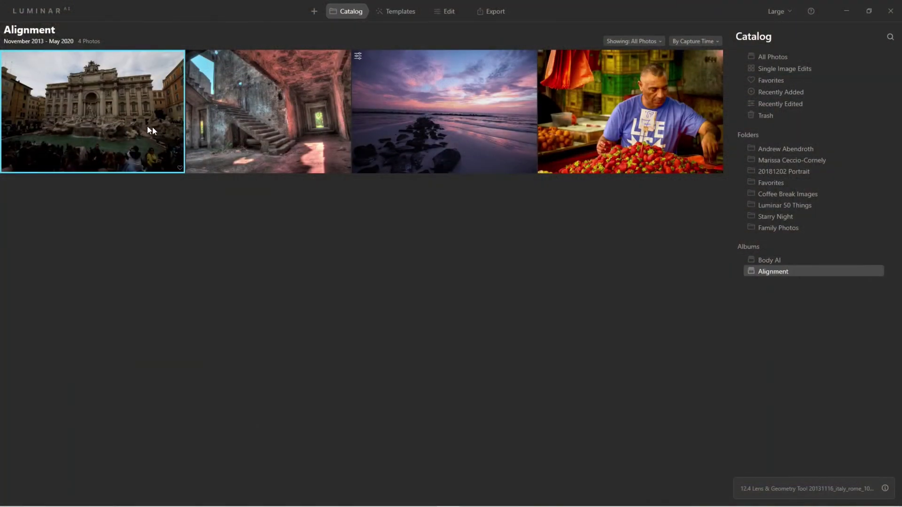
Open the Trevi Fountain thumbnail from the Alignment album in single-image view
double_click(144, 125)
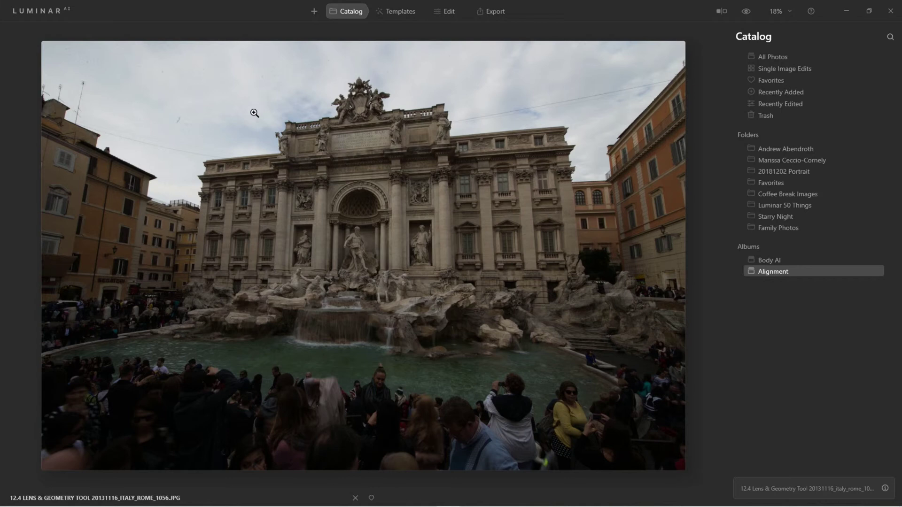
Apply Composition AI's vertical Perspective correction to the Trevi Fountain photo
left_click(452, 15)
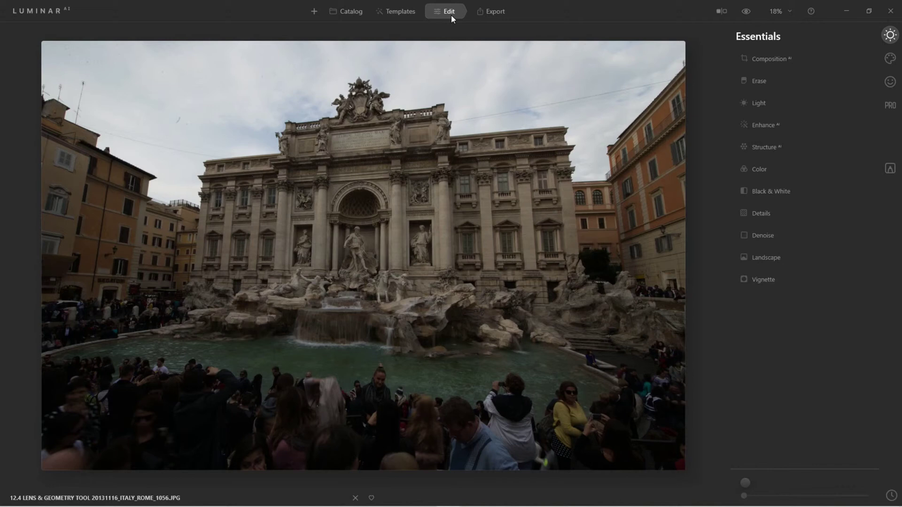
left_click(774, 58)
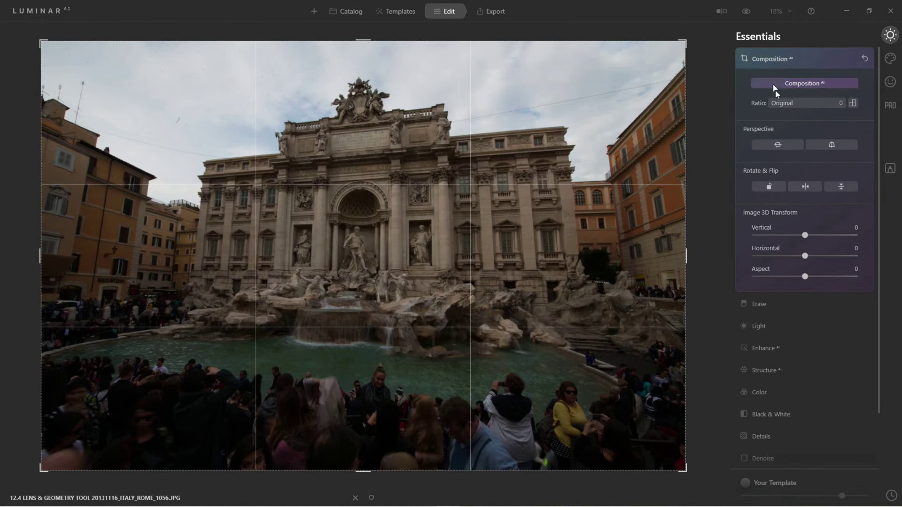
left_click(832, 145)
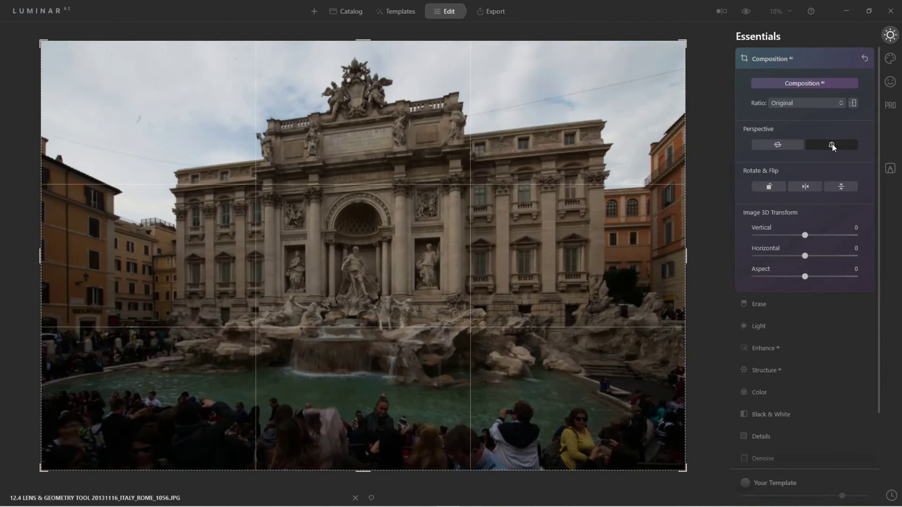
Apply the perspective fix, set Enhance AI Accent to 88 and Sky Enhancer to 79, and compare with the original
left_click(765, 57)
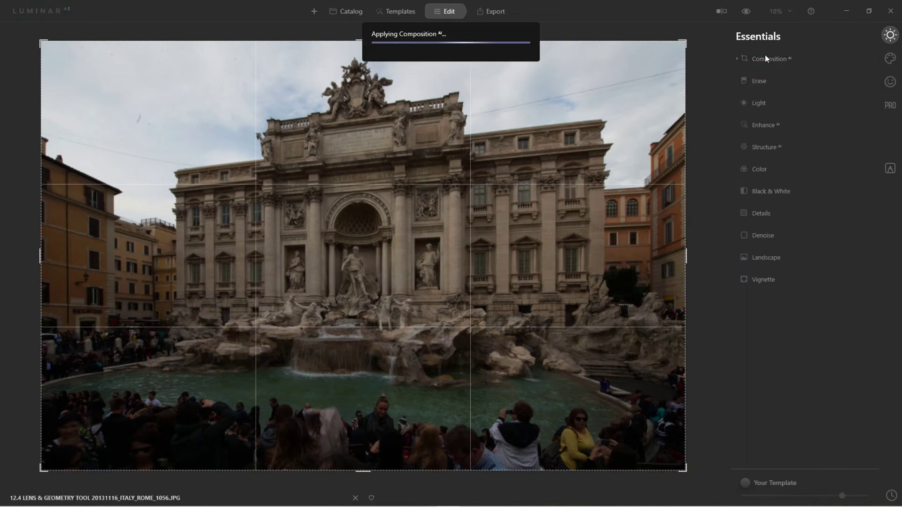
left_click(760, 125)
left_click_drag(755, 157, 844, 157)
left_click_drag(754, 177, 834, 182)
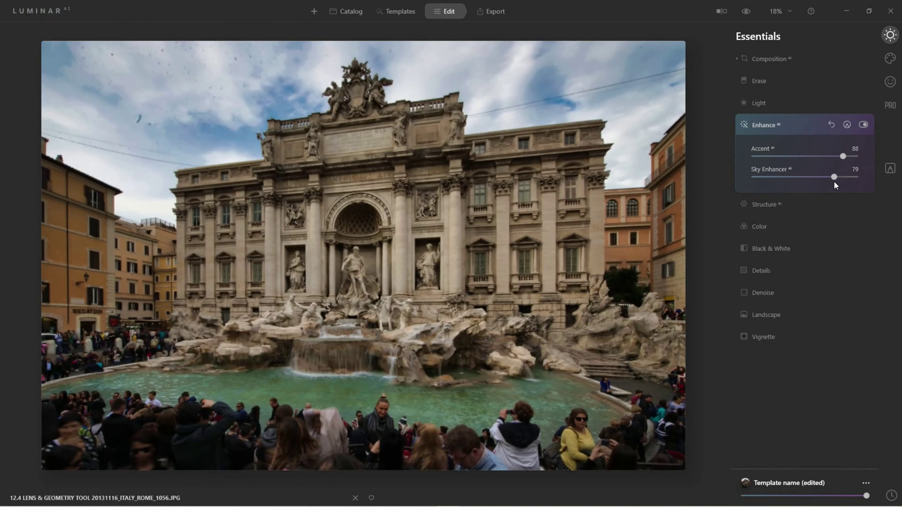
left_click(743, 14)
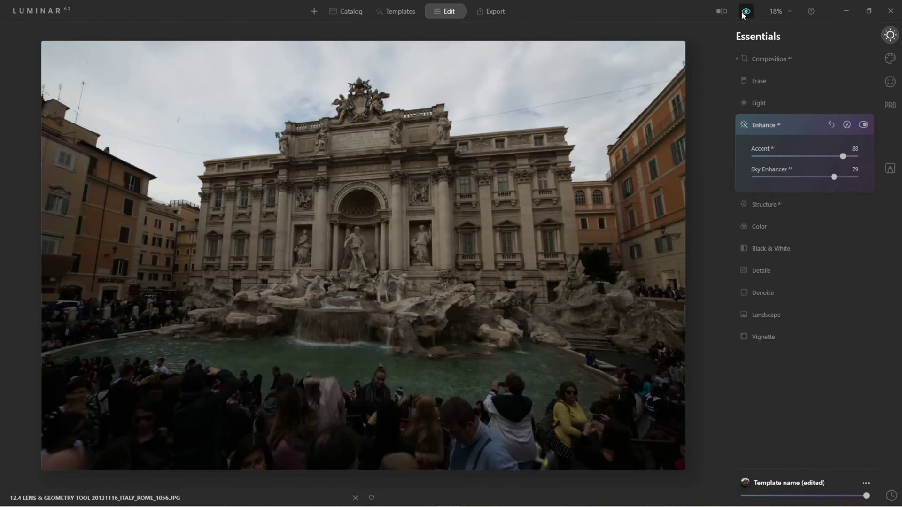
left_click(743, 13)
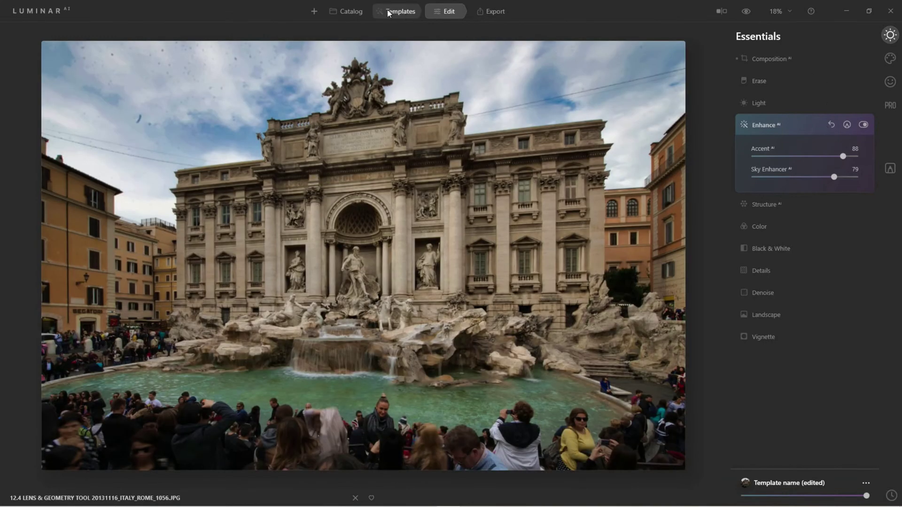
Open the staircase photo, apply Composition AI's vertical Perspective correction, and compare against the original
left_click(358, 13)
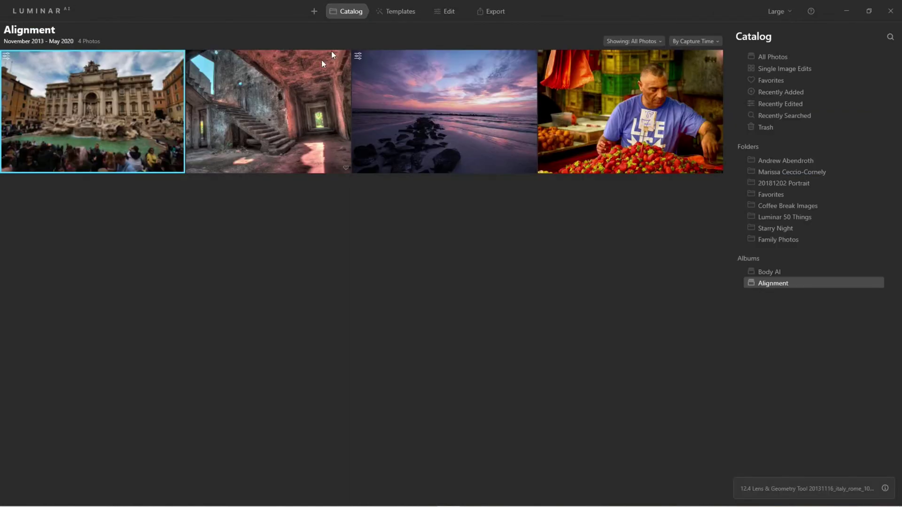
double_click(276, 96)
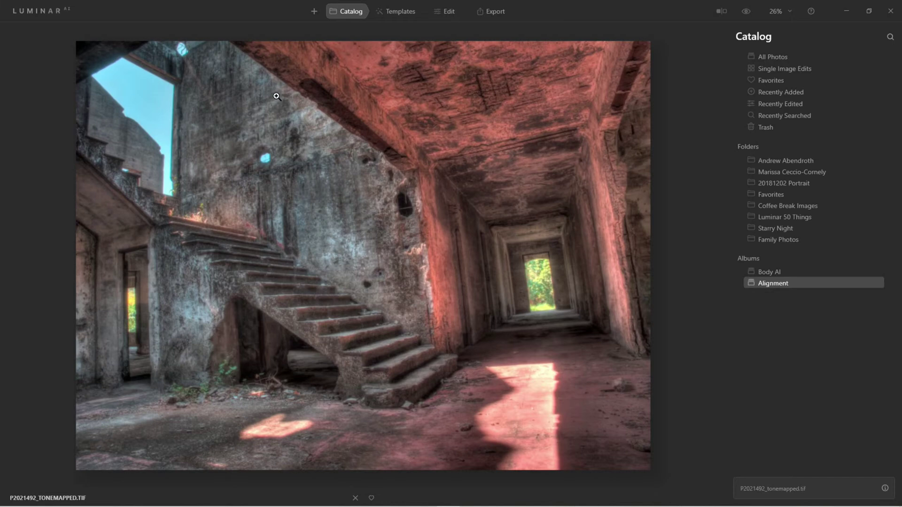
left_click(453, 13)
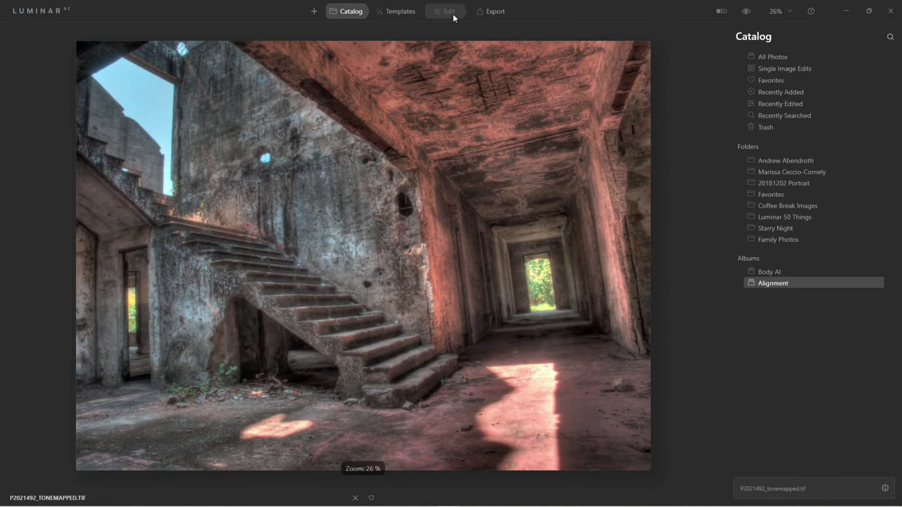
left_click(774, 61)
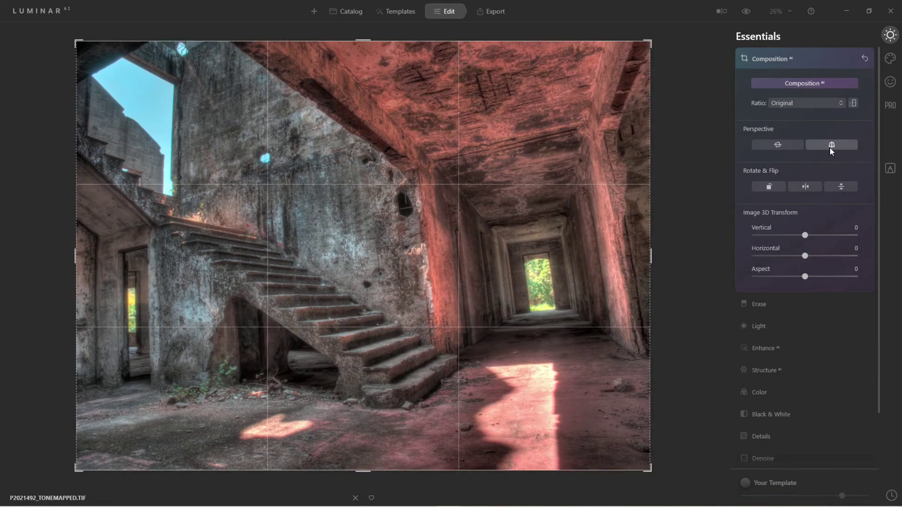
left_click(831, 145)
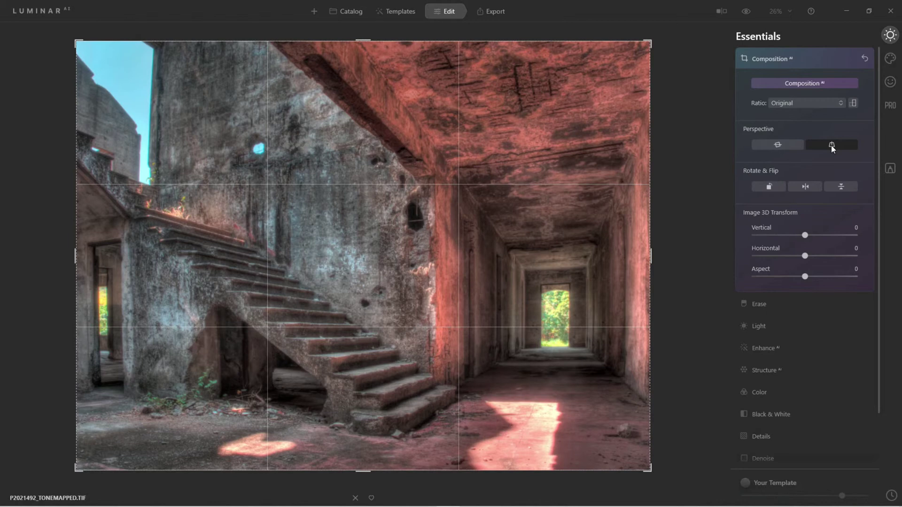
key("Return")
left_click(747, 12)
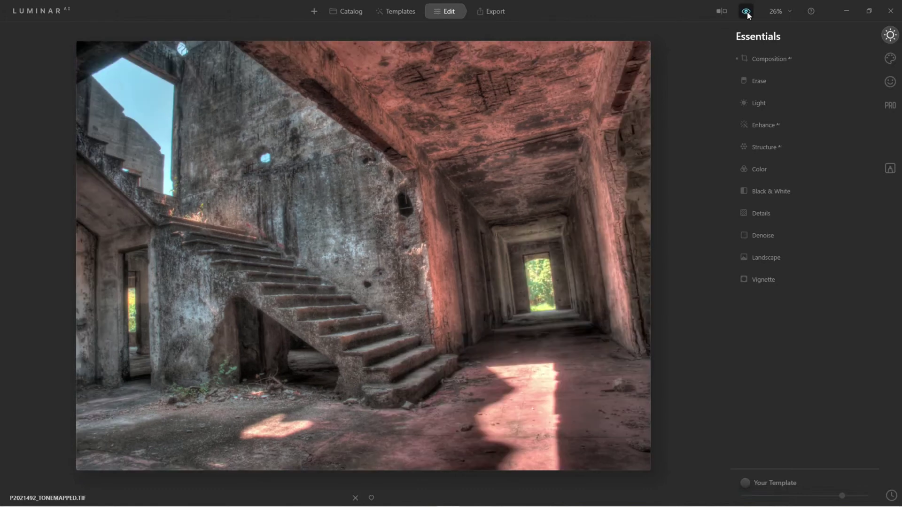
left_click(747, 12)
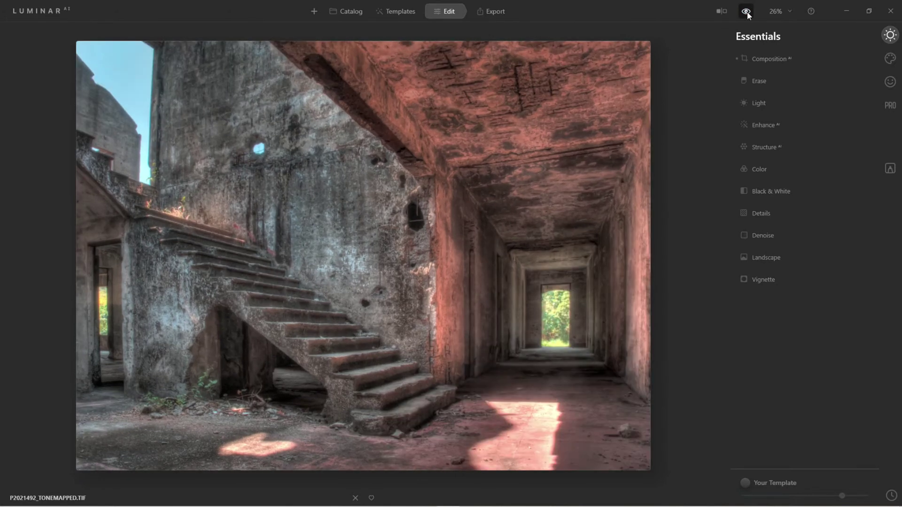
Open the strawberry market photo and apply Composition AI's horizontal Perspective correction
left_click(360, 10)
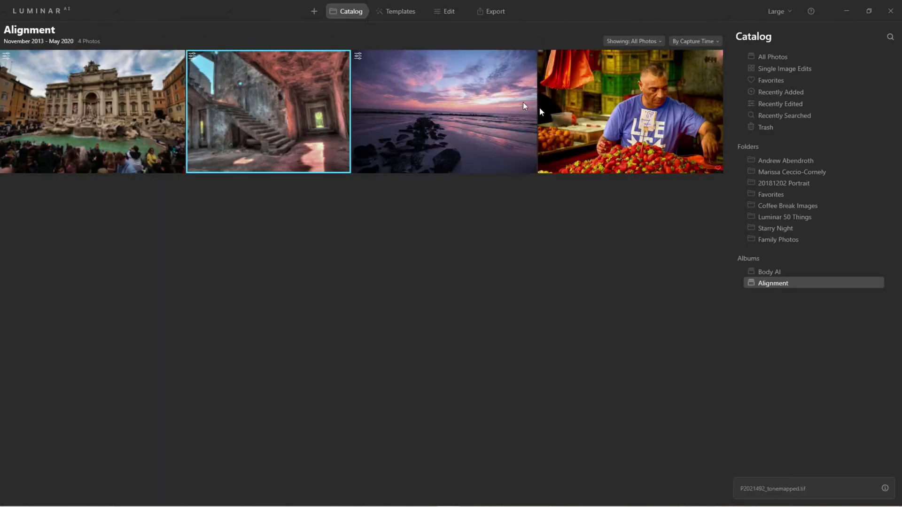
double_click(641, 121)
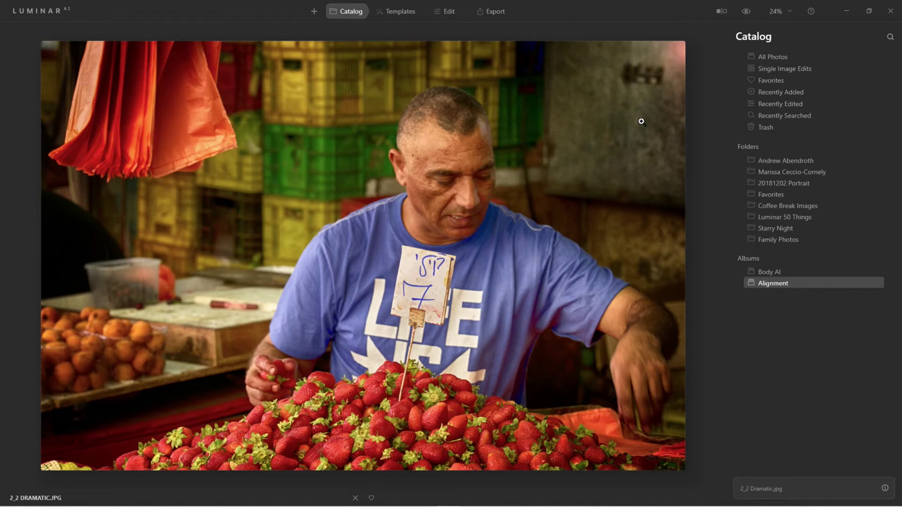
left_click(443, 15)
left_click(777, 60)
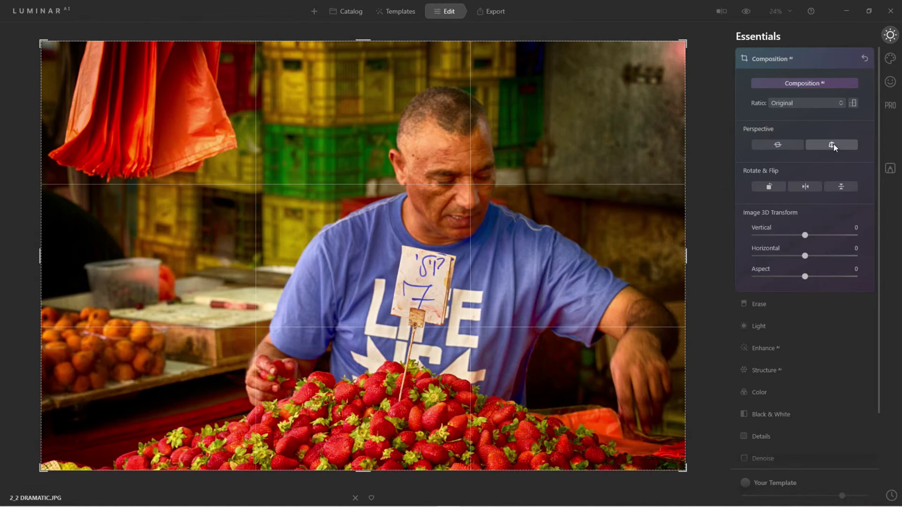
left_click(778, 145)
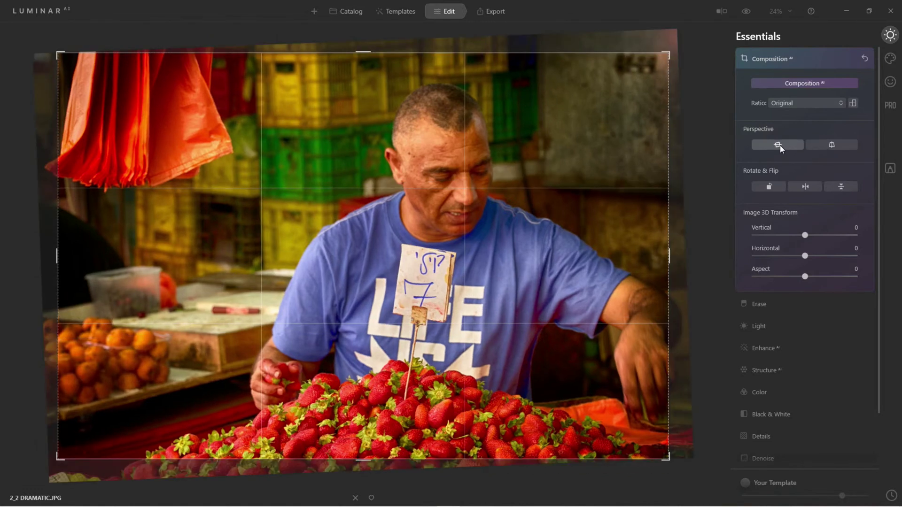
key("Return")
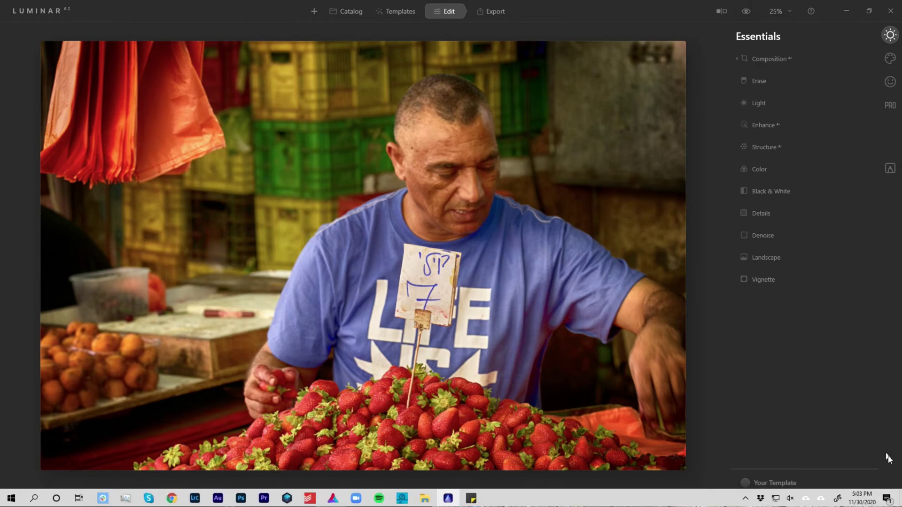
Compare the market photo before and after in History, then open the sunset beach photo DSCF3441.jpg
left_click(891, 496)
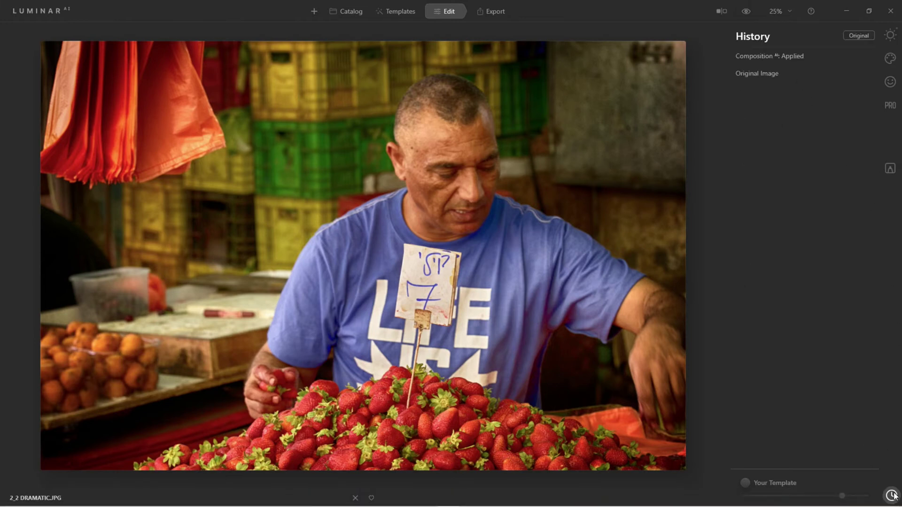
left_click(768, 76)
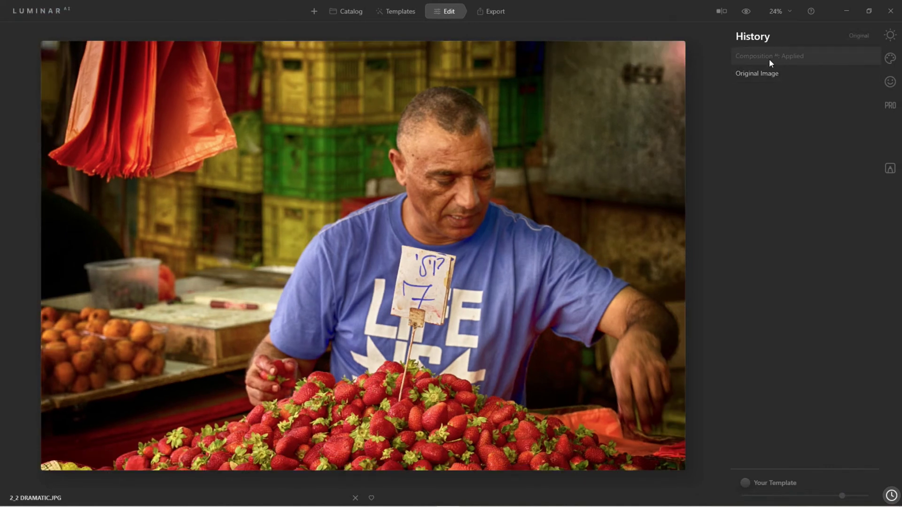
left_click(769, 58)
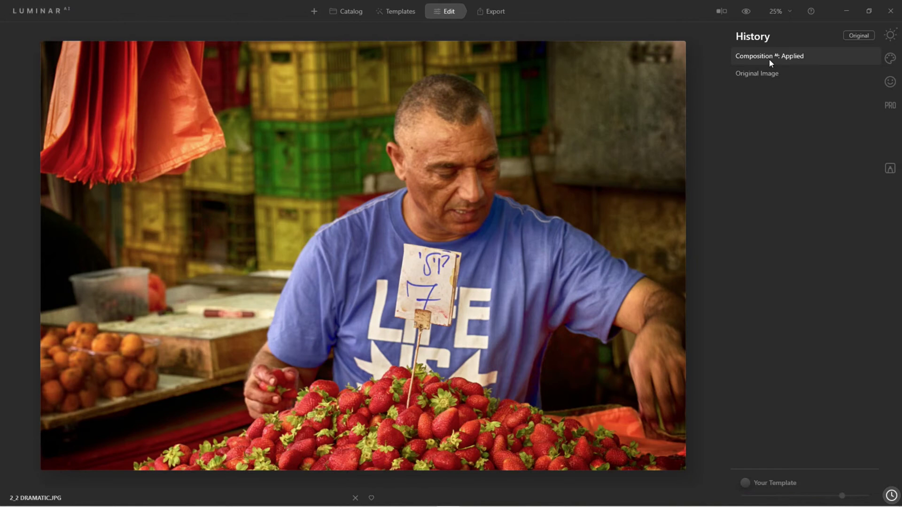
left_click(351, 11)
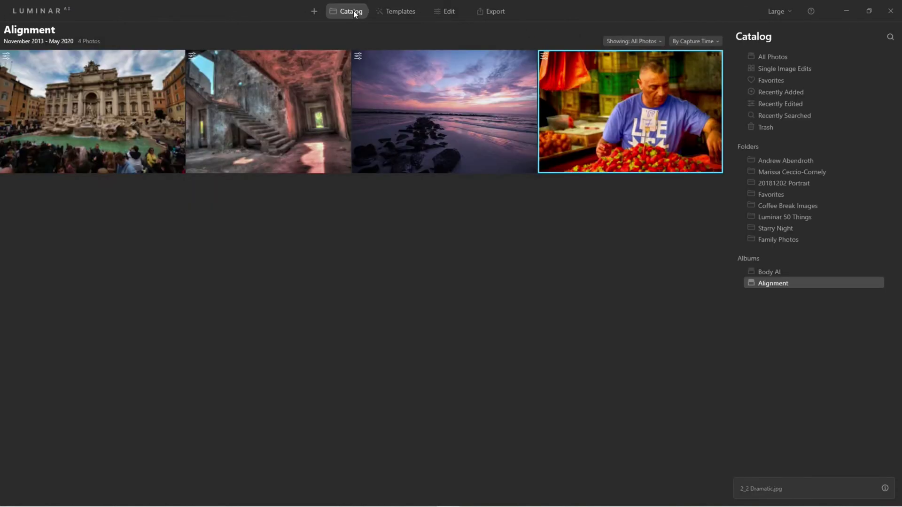
double_click(483, 121)
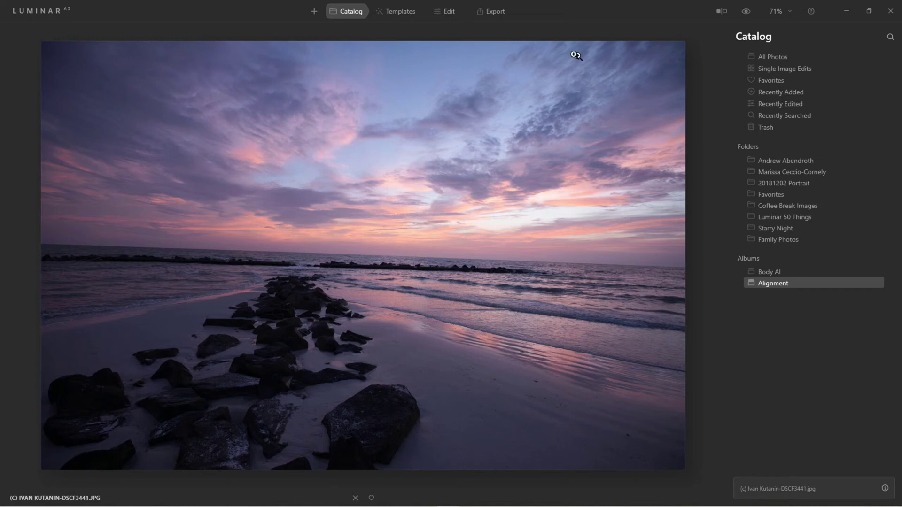
Level the sunset beach photo's horizon with Composition AI's horizontal Perspective button
left_click(449, 12)
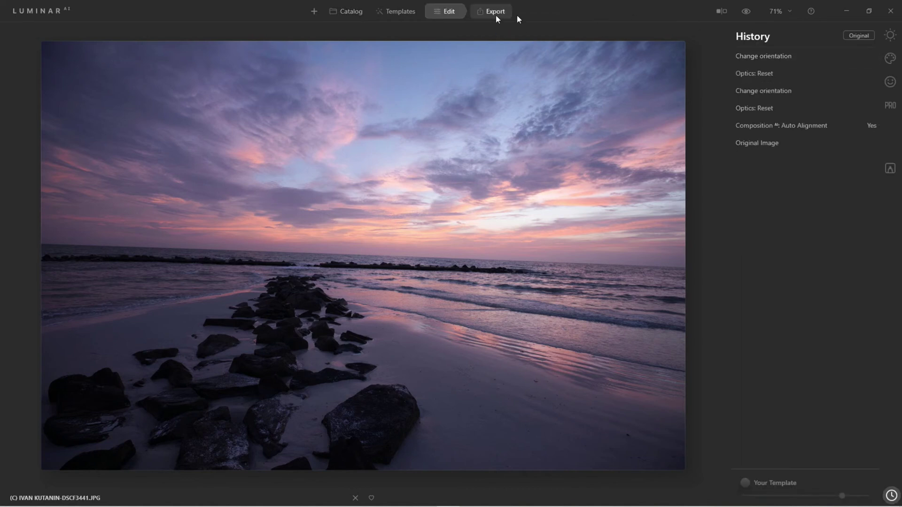
left_click(895, 38)
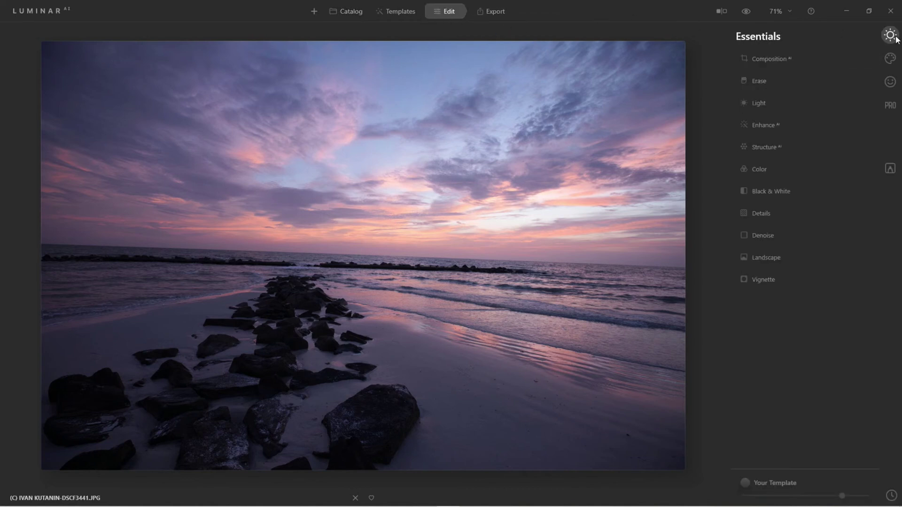
left_click(782, 58)
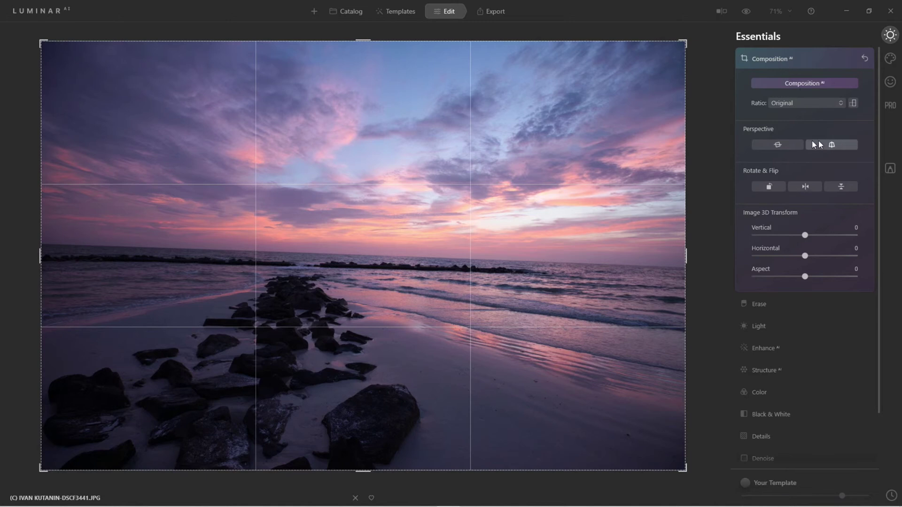
left_click(775, 142)
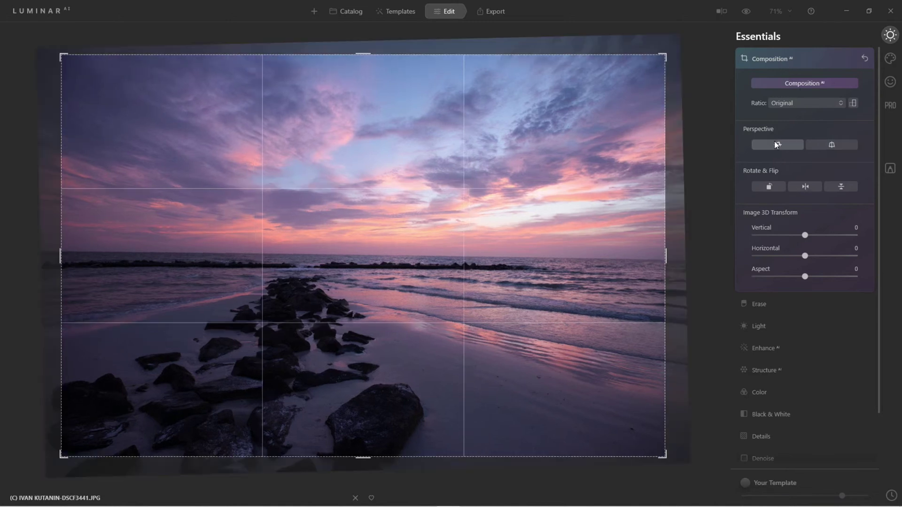
left_click(808, 65)
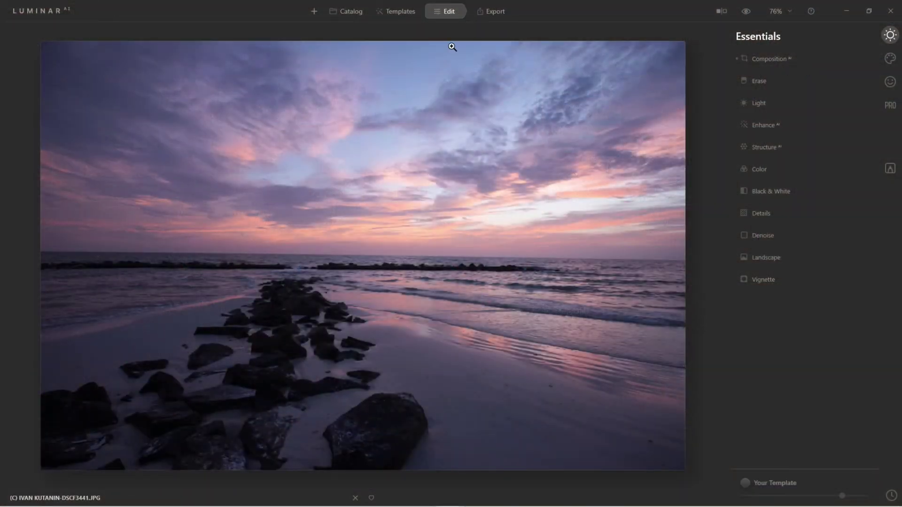
Select the staircase through market photos and apply Revert to Original to them
left_click(353, 13)
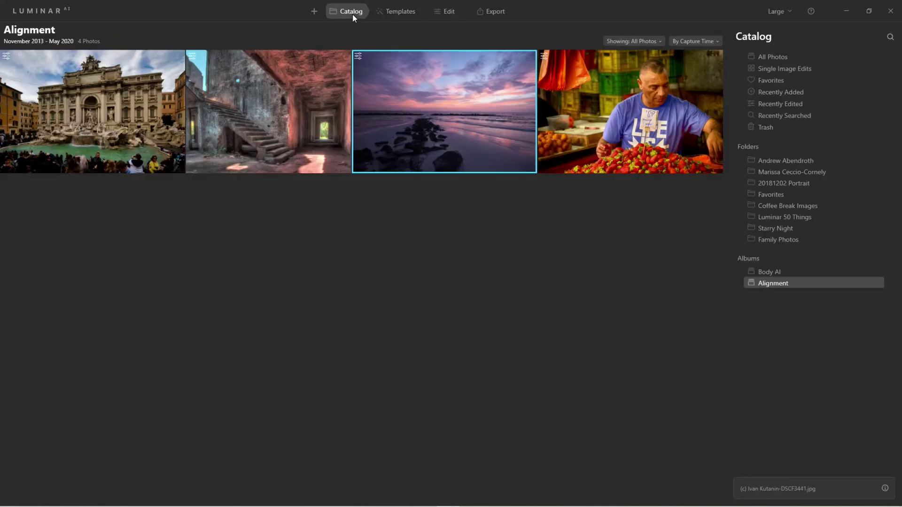
left_click(158, 96)
left_click(268, 95)
left_click(636, 118, "shift")
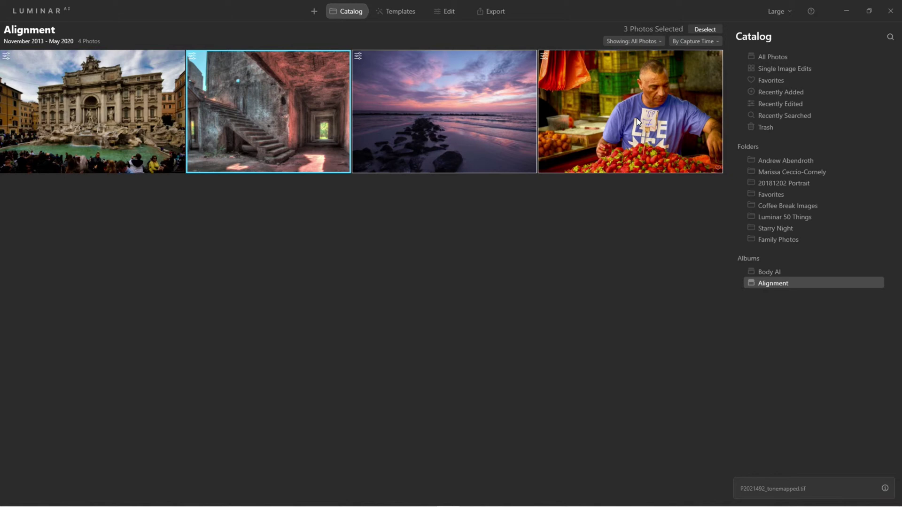
right_click(602, 106)
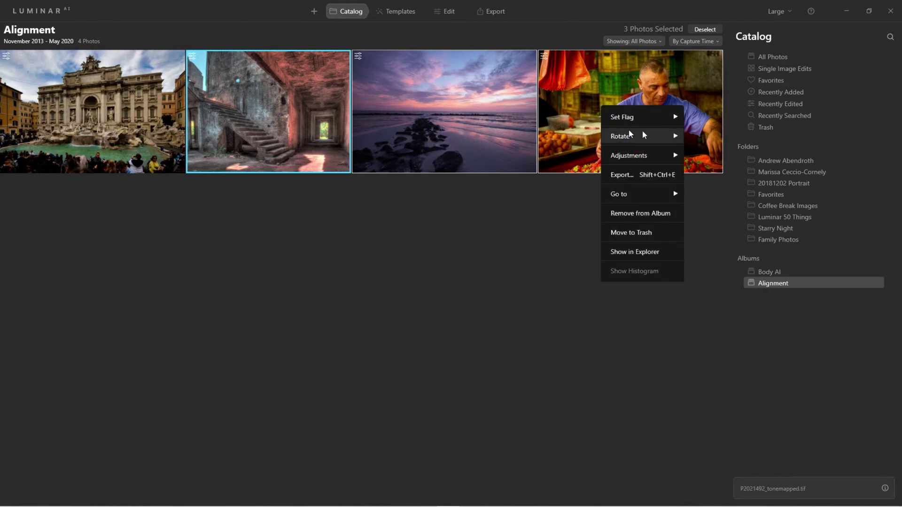
mouse_move(665, 160)
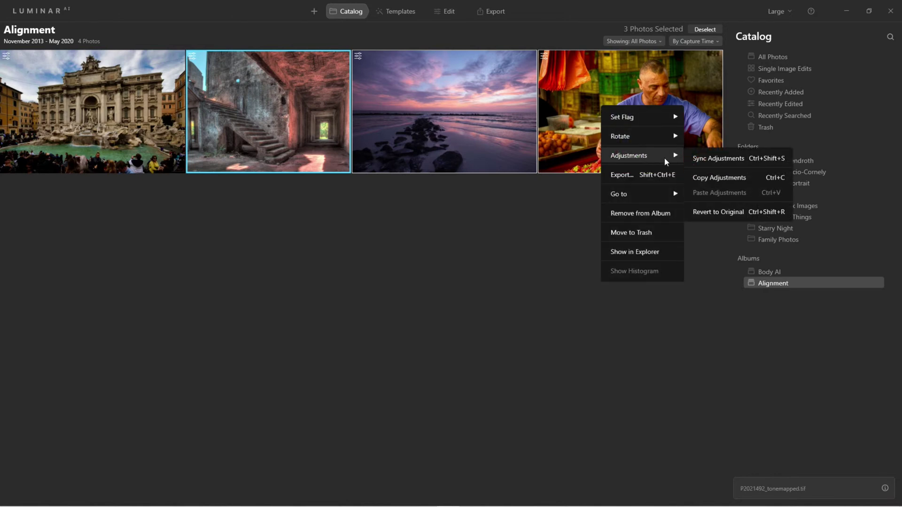
left_click(718, 212)
left_click(507, 211)
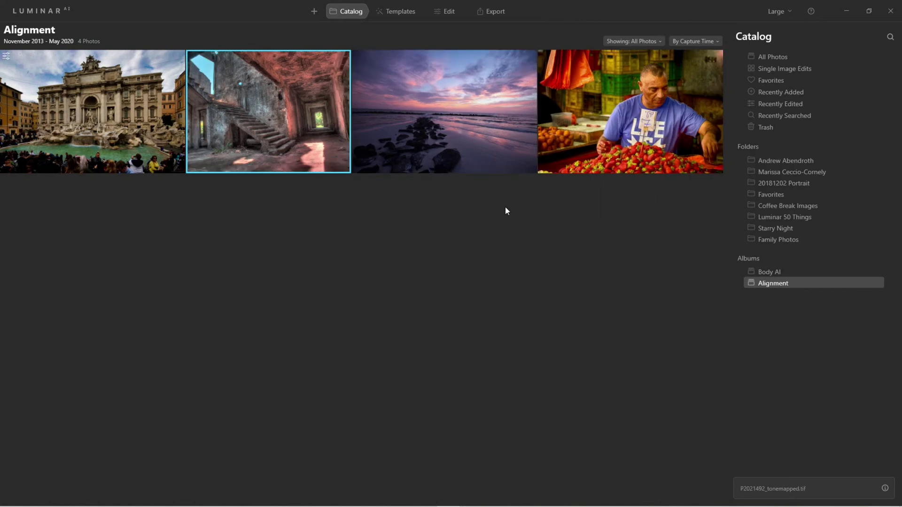
Reopen the staircase photo and reapply Composition AI's vertical Perspective correction
double_click(276, 103)
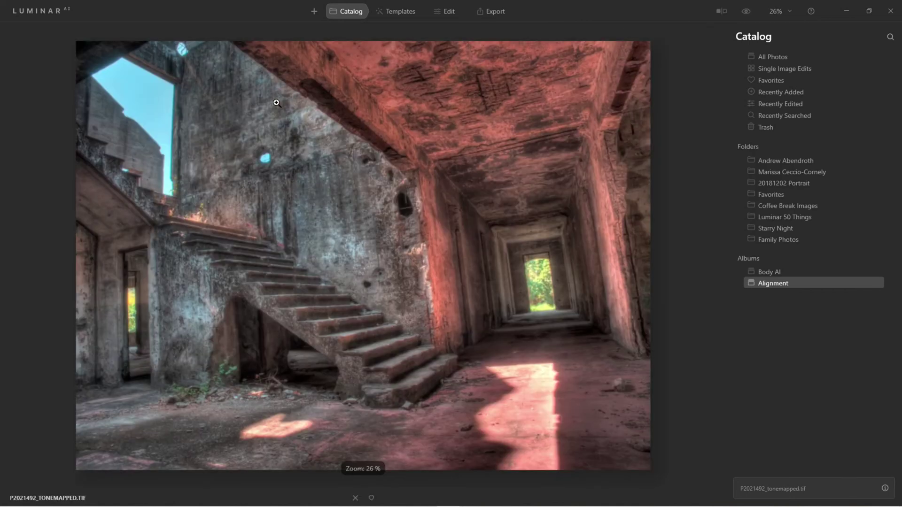
left_click(449, 12)
left_click(769, 58)
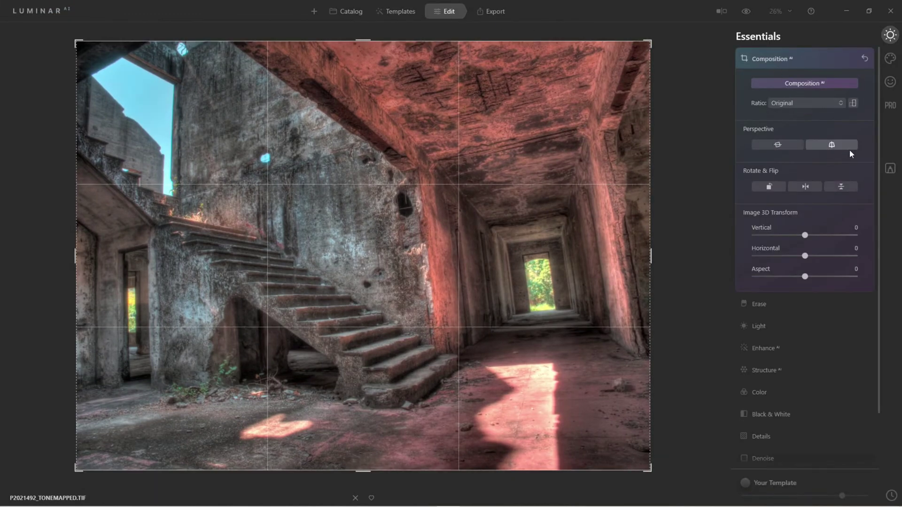
left_click(836, 146)
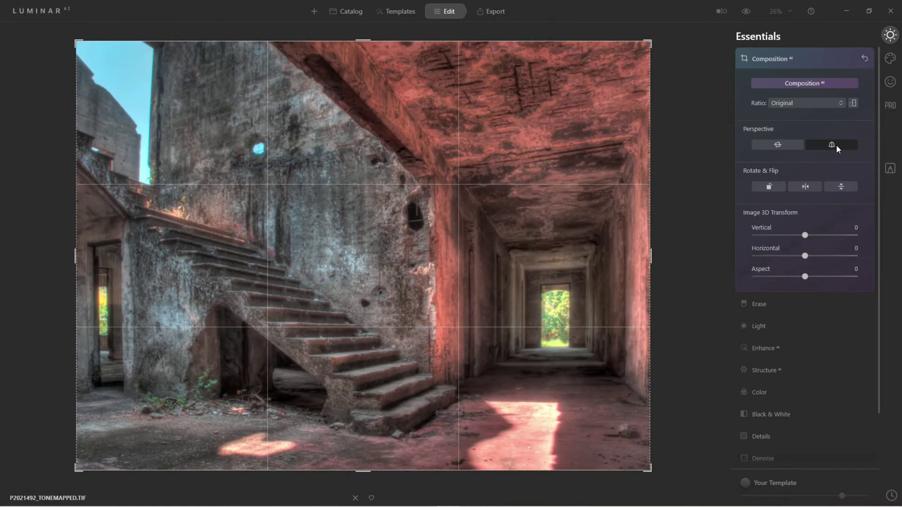
Revert the Trevi Fountain photo to original, then select the staircase photo
left_click(356, 13)
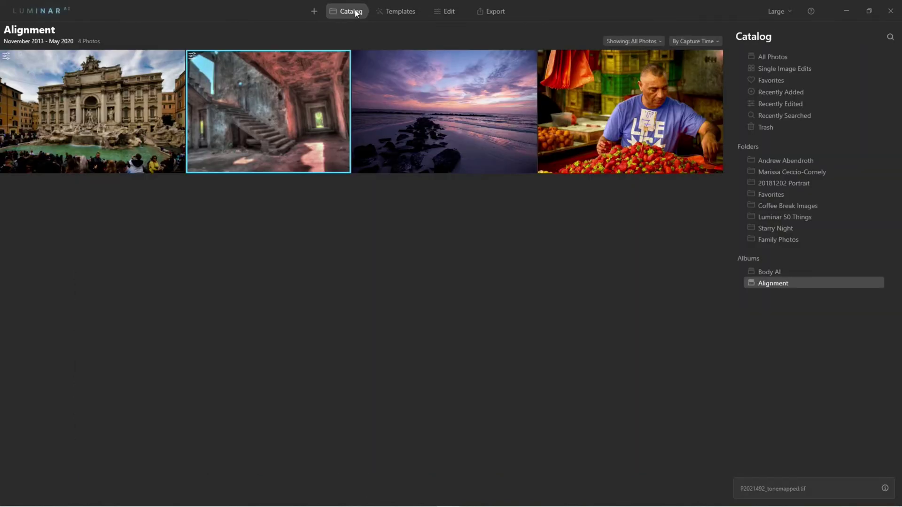
left_click(124, 83)
right_click(124, 83)
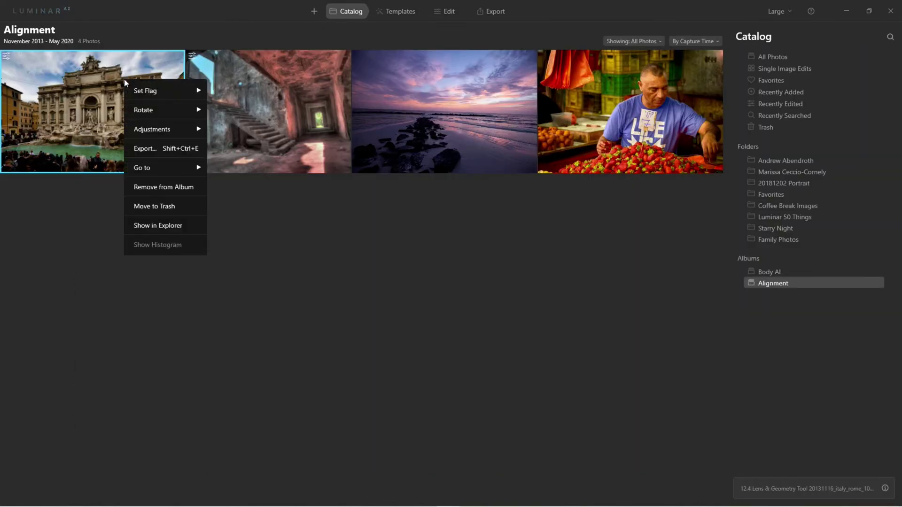
mouse_move(151, 129)
left_click(259, 188)
left_click(275, 125)
Copy the staircase photo's adjustments
double_click(275, 125)
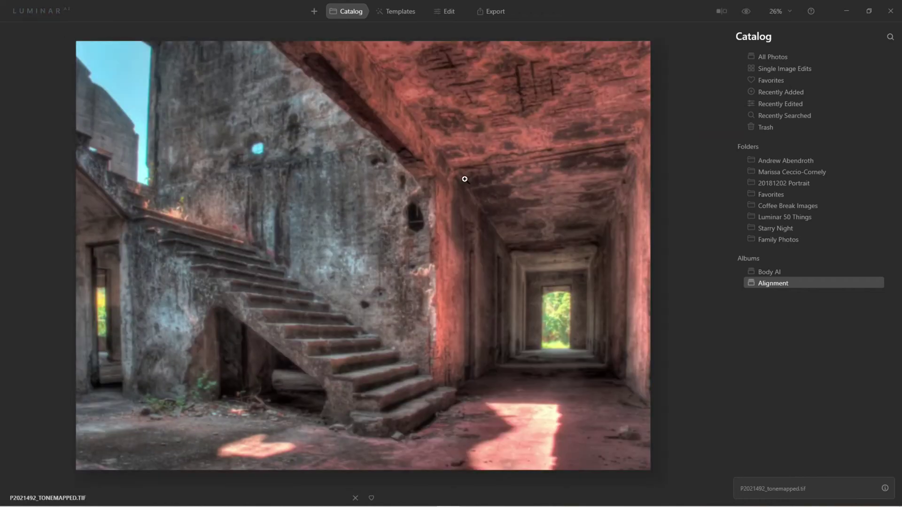
right_click(479, 174)
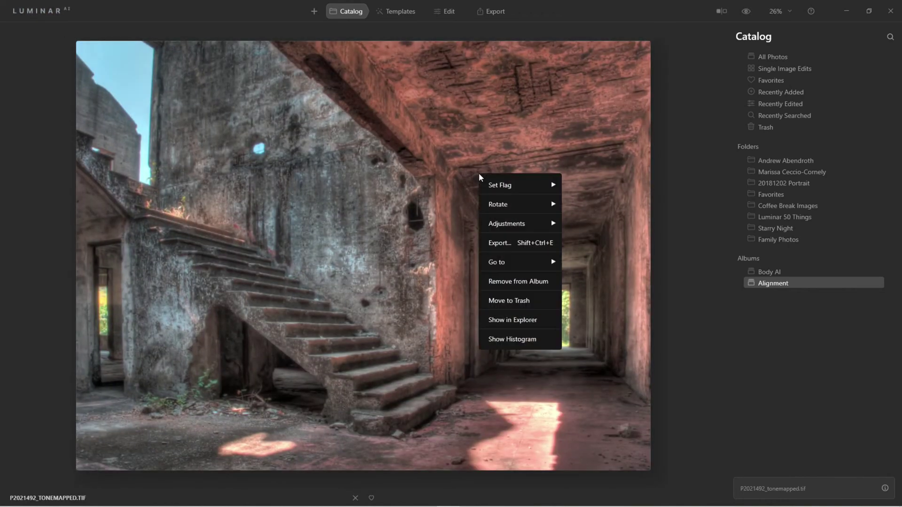
mouse_move(521, 226)
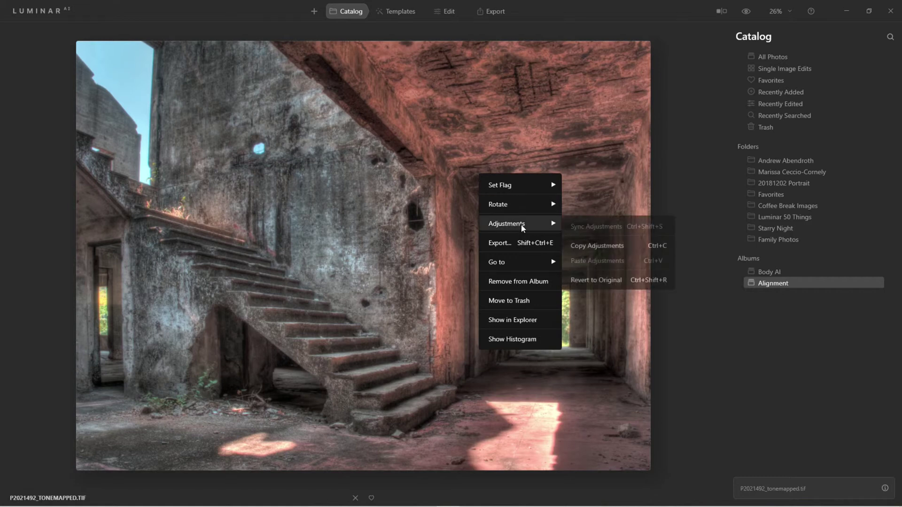
left_click(594, 248)
Open the Trevi Fountain photo and paste the copied adjustments onto it
double_click(356, 141)
double_click(121, 112)
right_click(336, 174)
key("Escape")
left_click(374, 218)
left_click(387, 215)
right_click(388, 215)
mouse_move(433, 267)
left_click(507, 302)
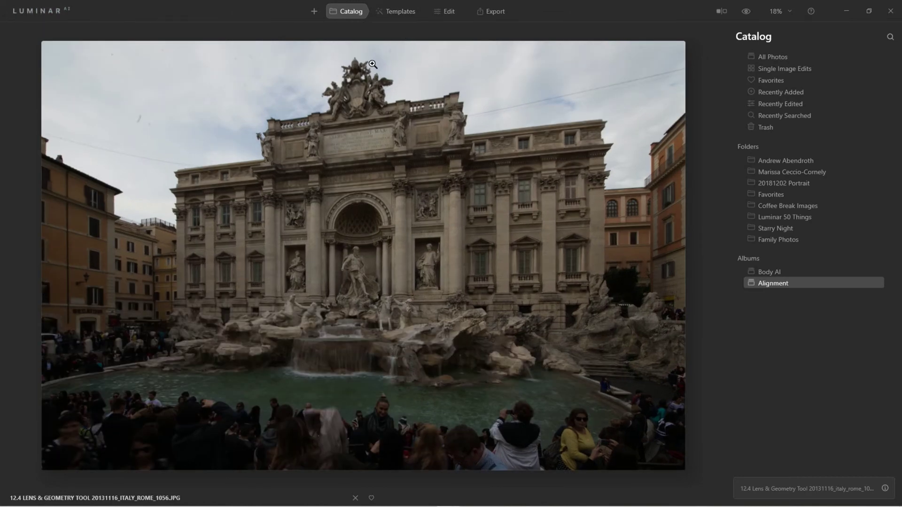
Reopen the beach sunset photo, level its horizon with Composition AI's first Perspective option, and apply the crop
double_click(372, 64)
double_click(464, 125)
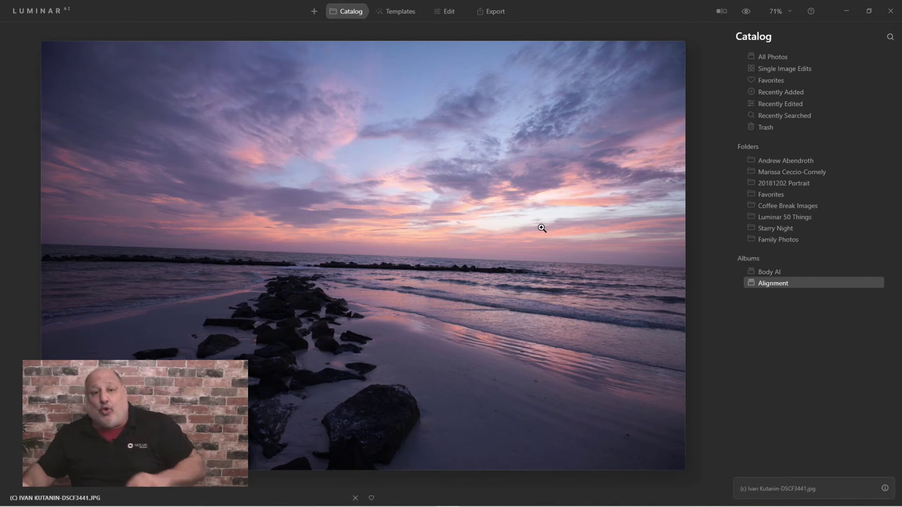
left_click(447, 11)
left_click(779, 60)
left_click(773, 144)
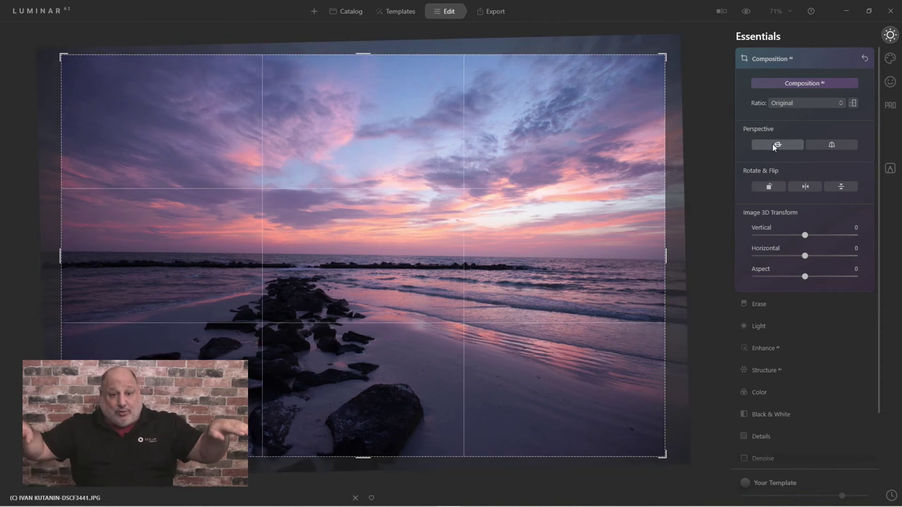
key("Return")
Copy the beach sunset photo's adjustments
right_click(466, 136)
mouse_move(499, 186)
left_click(569, 209)
Paste the copied adjustments onto the market vendor photo in the Alignment album
left_click(362, 15)
left_click(603, 120)
right_click(604, 122)
mouse_move(639, 173)
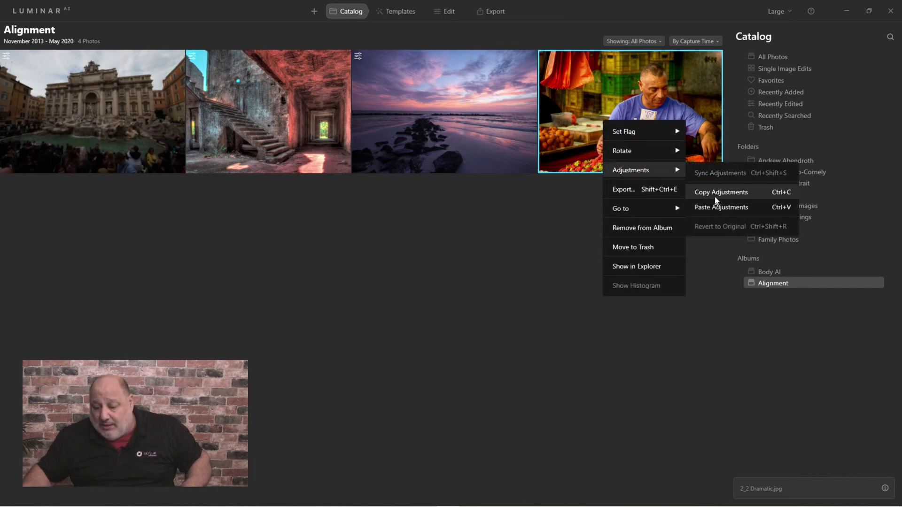
left_click(725, 210)
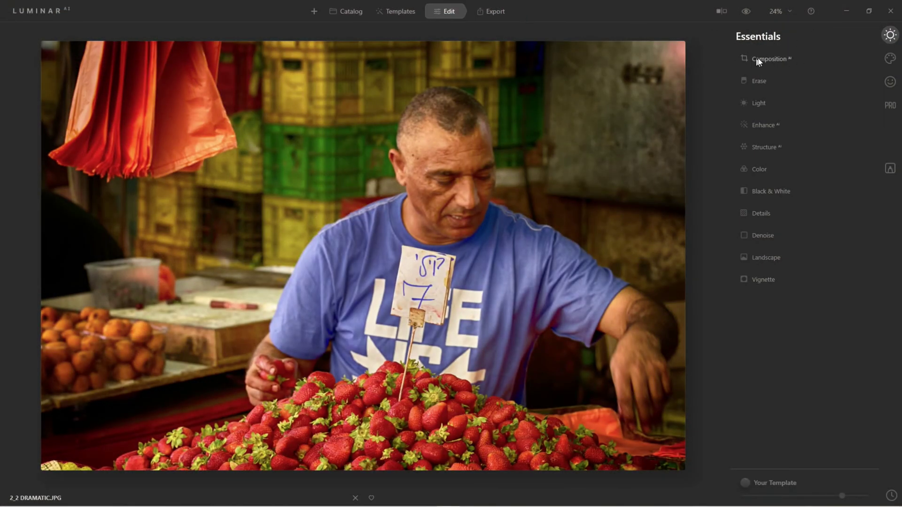
Expand the Composition AI panel in Essentials for the market vendor photo
left_click(760, 60)
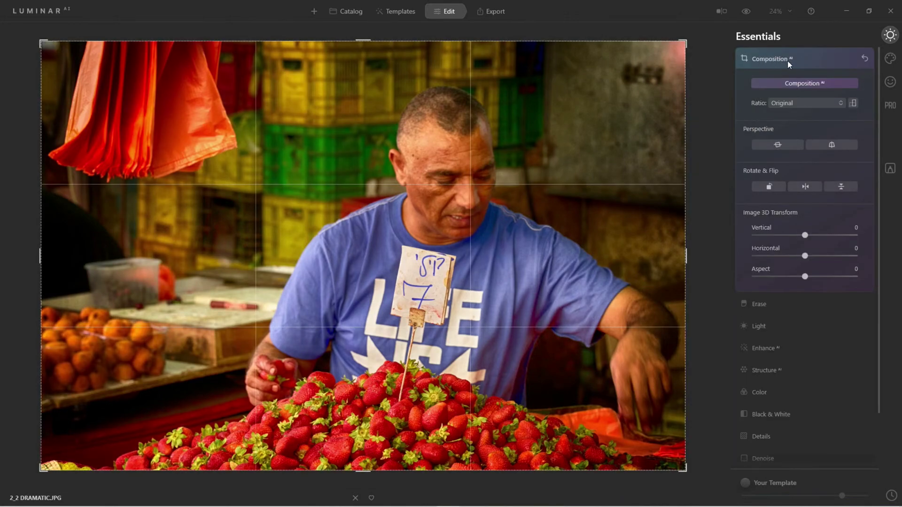